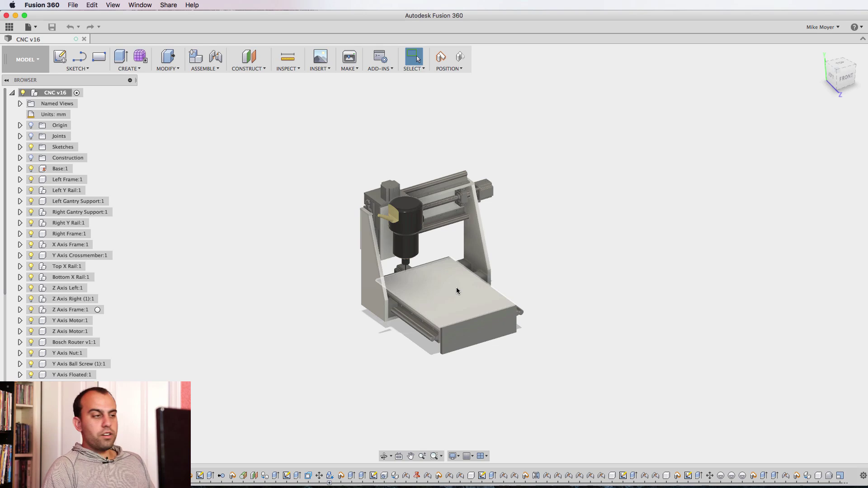
# Step: Examine the whole CNC machine assembly from the front and from its left side
pyautogui.scroll(5, 448, 284)
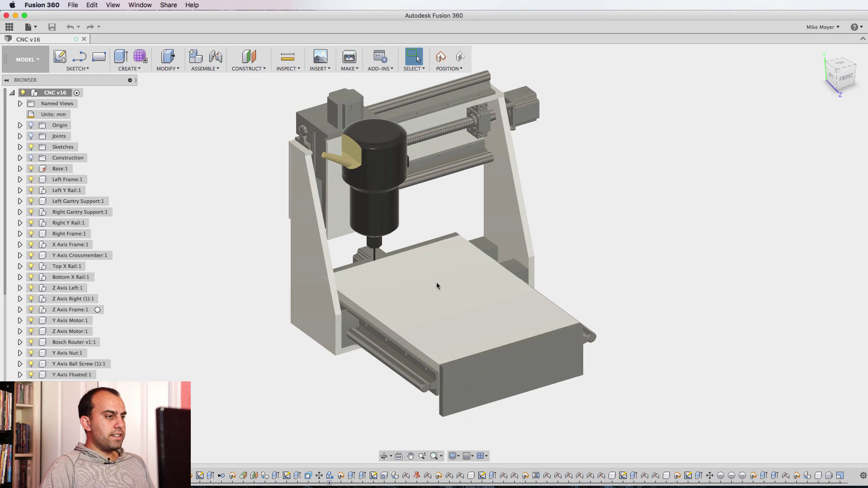
pyautogui.scroll(-3, 437, 286)
pyautogui.keyDown('shift'); pyautogui.moveTo(437, 286); pyautogui.dragTo(445, 308, button='middle'); pyautogui.keyUp('shift')
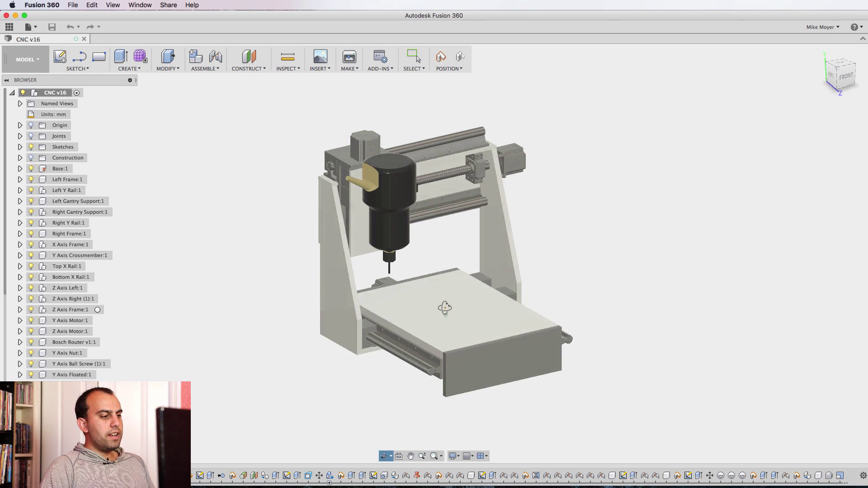
pyautogui.scroll(4, 442, 308)
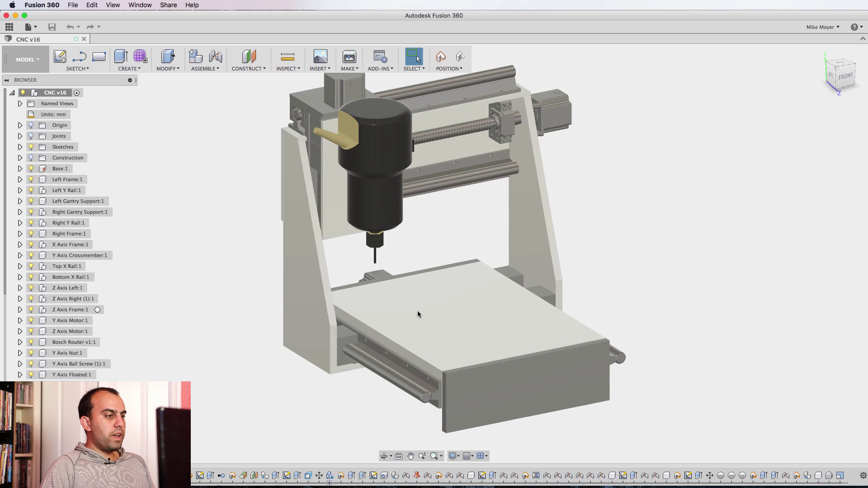
pyautogui.scroll(-4, 417, 310)
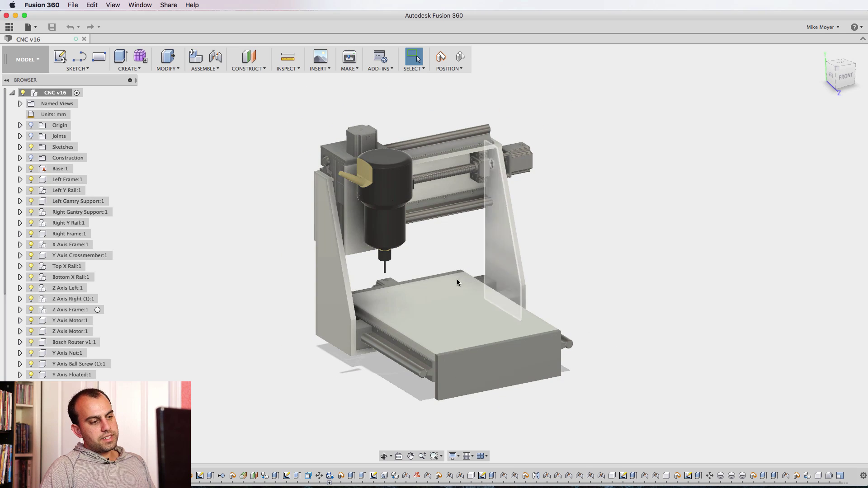
pyautogui.keyDown('shift'); pyautogui.moveTo(554, 255); pyautogui.dragTo(470, 349, button='middle'); pyautogui.keyUp('shift')
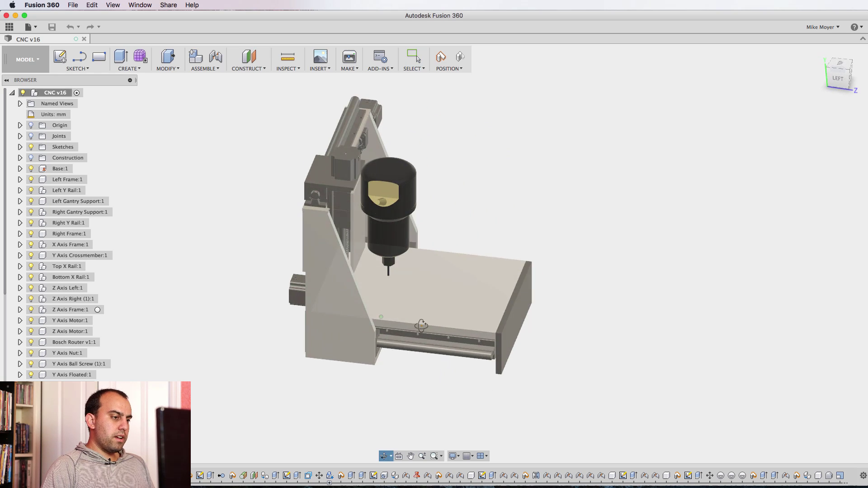
# Step: Slide the router carriage along the gantry, the router vertically and the bed along its rails to check the axes' travel
pyautogui.keyDown('shift'); pyautogui.moveTo(242, 285); pyautogui.dragTo(523, 328, button='middle'); pyautogui.keyUp('shift')
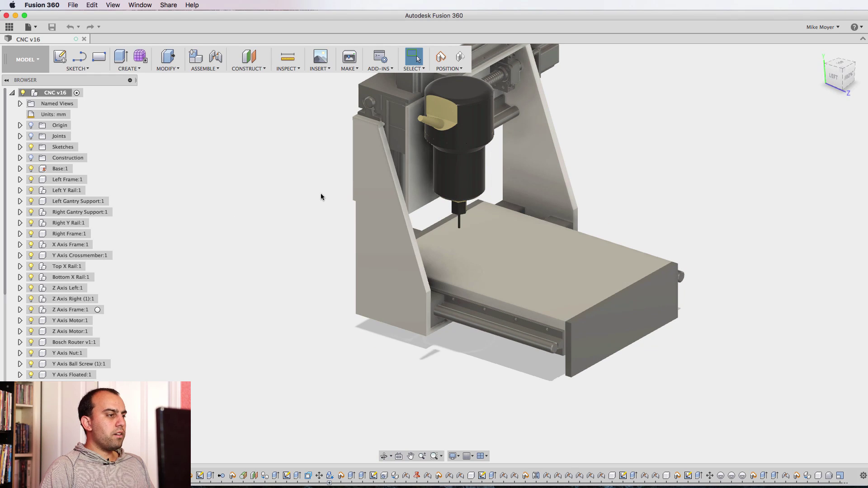
pyautogui.keyDown('shift'); pyautogui.moveTo(321, 197); pyautogui.dragTo(512, 326, button='middle'); pyautogui.keyUp('shift')
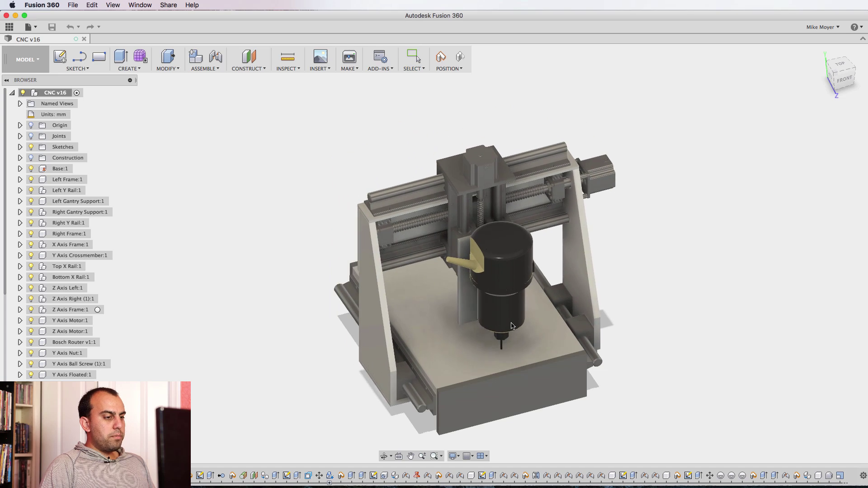
pyautogui.moveTo(512, 326); pyautogui.dragTo(418, 189)
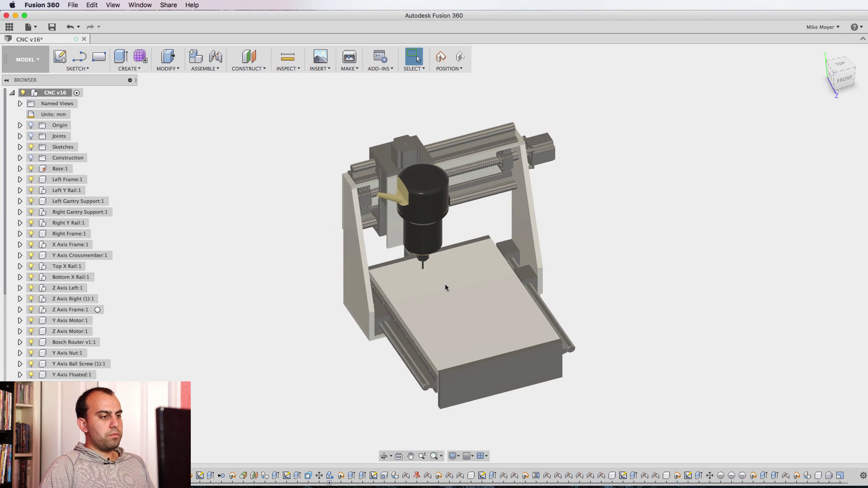
# Step: Inspect the router, the gantry frames and the X axis rails up close
pyautogui.scroll(3, 445, 284)
pyautogui.keyDown('shift'); pyautogui.moveTo(448, 265); pyautogui.dragTo(449, 246, button='middle'); pyautogui.keyUp('shift')
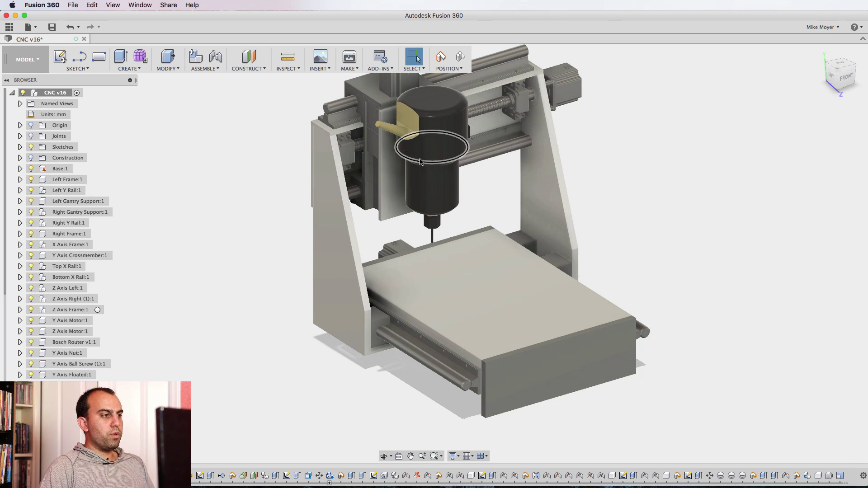
pyautogui.scroll(2, 418, 189)
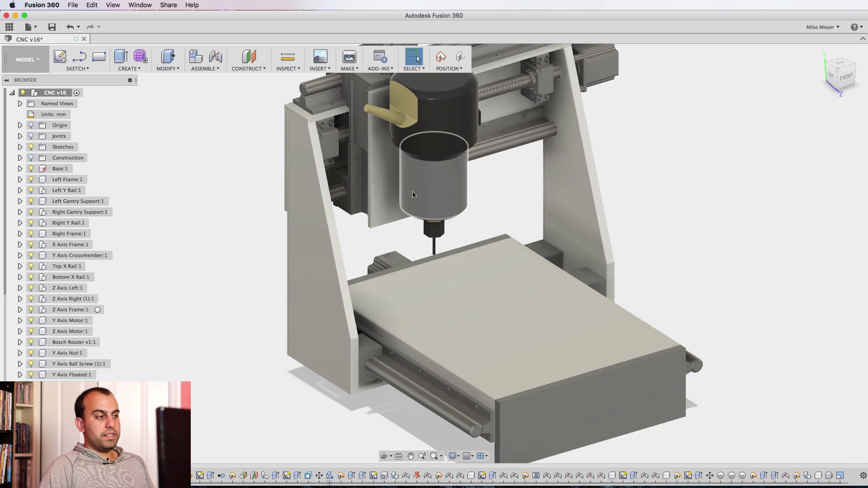
pyautogui.moveTo(424, 194); pyautogui.dragTo(435, 217, button='middle')
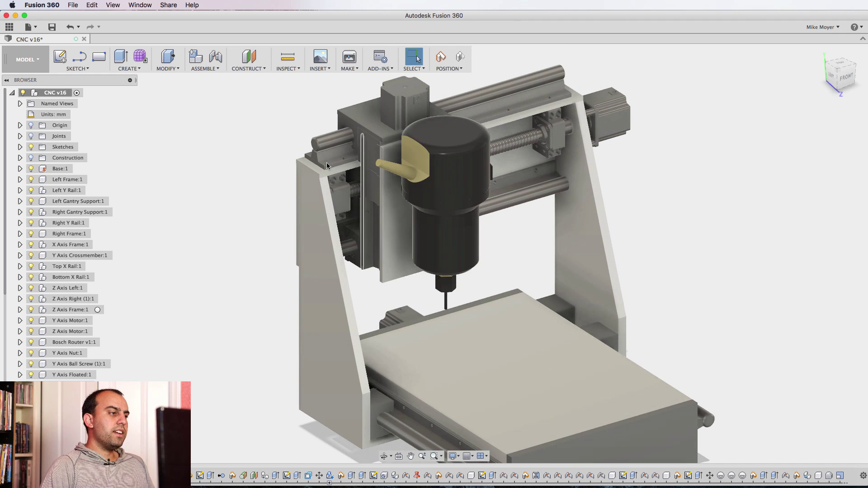
pyautogui.keyDown('shift'); pyautogui.moveTo(327, 166); pyautogui.dragTo(316, 154, button='middle'); pyautogui.keyUp('shift')
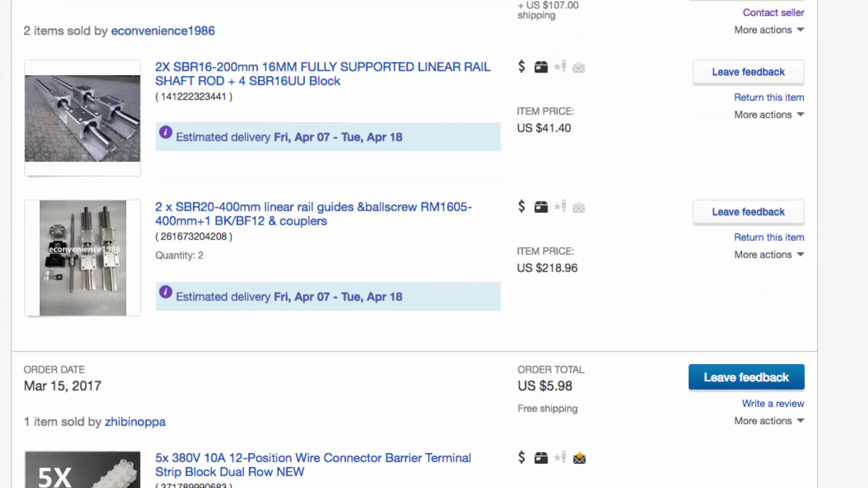
# Step: Switch to the eBay purchase history and review the parts ordered for the CNC build
pyautogui.scroll(-3, 414, 244)
pyautogui.scroll(-10, 414, 244)
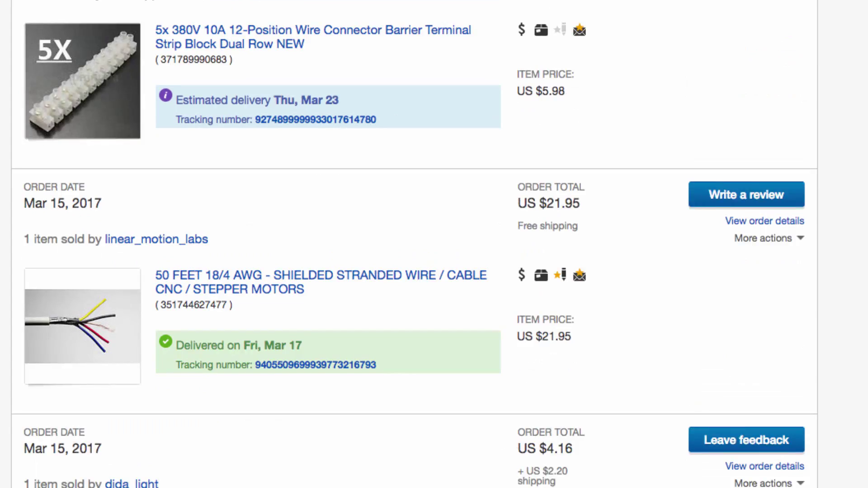
pyautogui.scroll(-13, 415, 244)
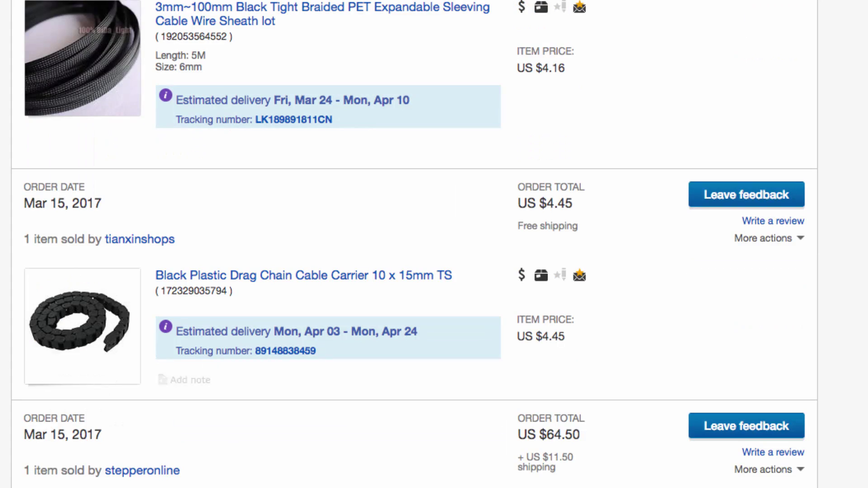
pyautogui.scroll(-5, 414, 244)
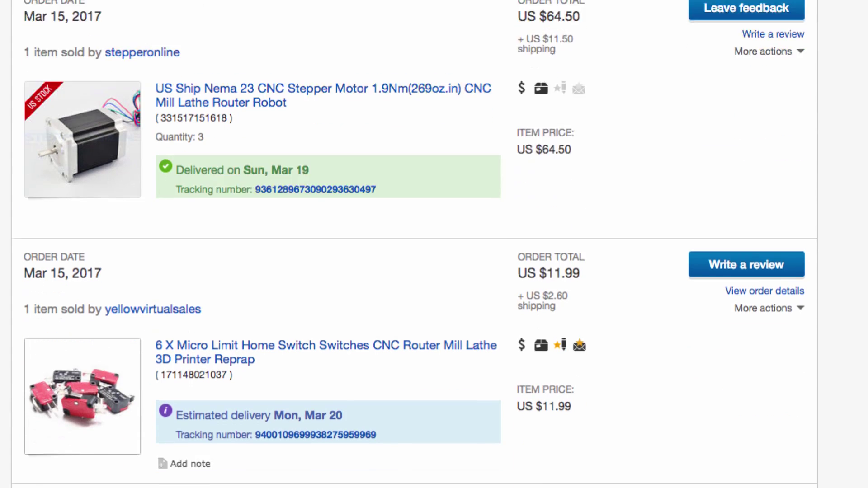
pyautogui.scroll(-8, 414, 244)
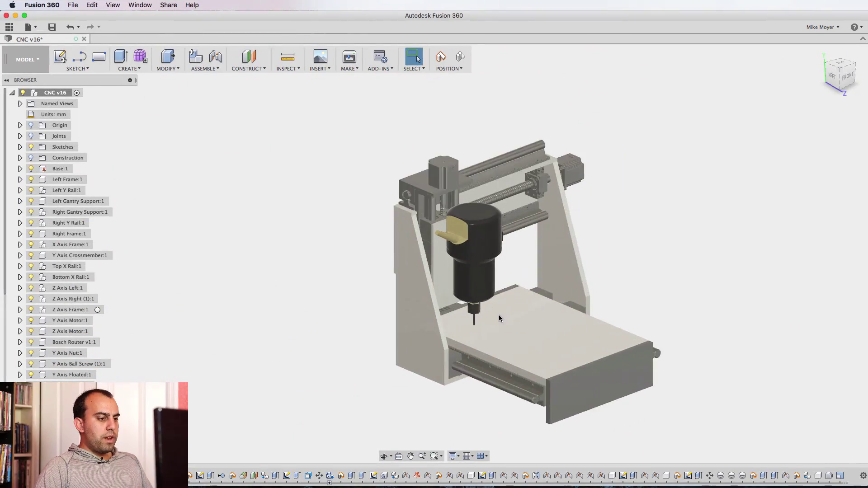
# Step: Switch back to Fusion 360 and examine the router, side frame and bed with its rails from several angles
pyautogui.moveTo(510, 268); pyautogui.dragTo(511, 161, button='middle')
pyautogui.keyDown('shift'); pyautogui.moveTo(512, 264); pyautogui.dragTo(620, 289, button='middle'); pyautogui.keyUp('shift')
pyautogui.scroll(2, 603, 306)
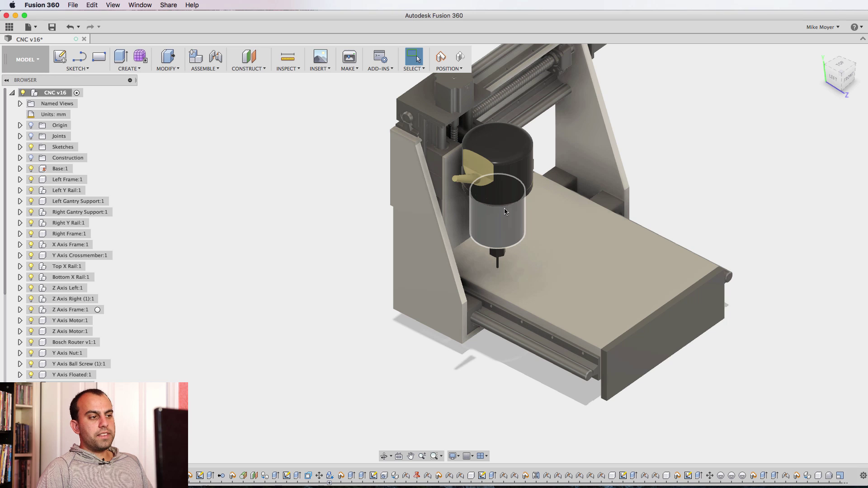
pyautogui.keyDown('shift'); pyautogui.moveTo(505, 212); pyautogui.dragTo(432, 296, button='middle'); pyautogui.keyUp('shift')
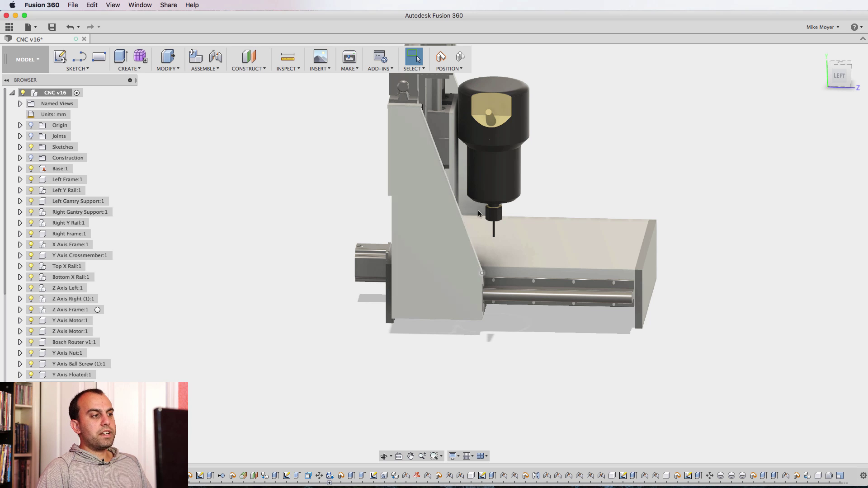
pyautogui.keyDown('shift'); pyautogui.moveTo(437, 204); pyautogui.dragTo(441, 253, button='middle'); pyautogui.keyUp('shift')
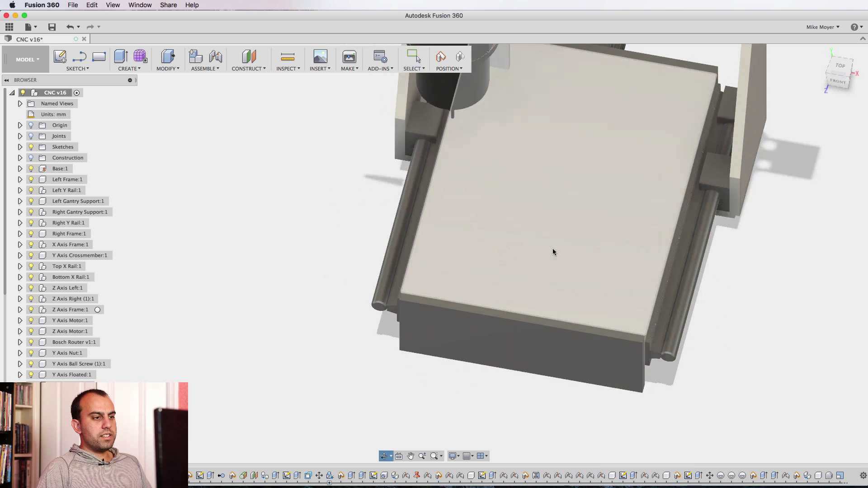
pyautogui.scroll(-5, 553, 248)
pyautogui.scroll(3, 597, 258)
pyautogui.keyDown('shift'); pyautogui.moveTo(587, 248); pyautogui.dragTo(580, 254, button='middle'); pyautogui.keyUp('shift')
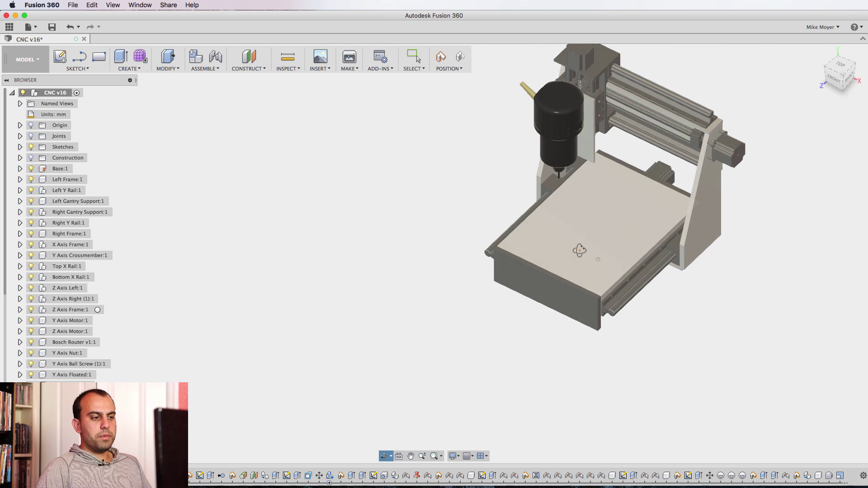
pyautogui.scroll(5, 580, 248)
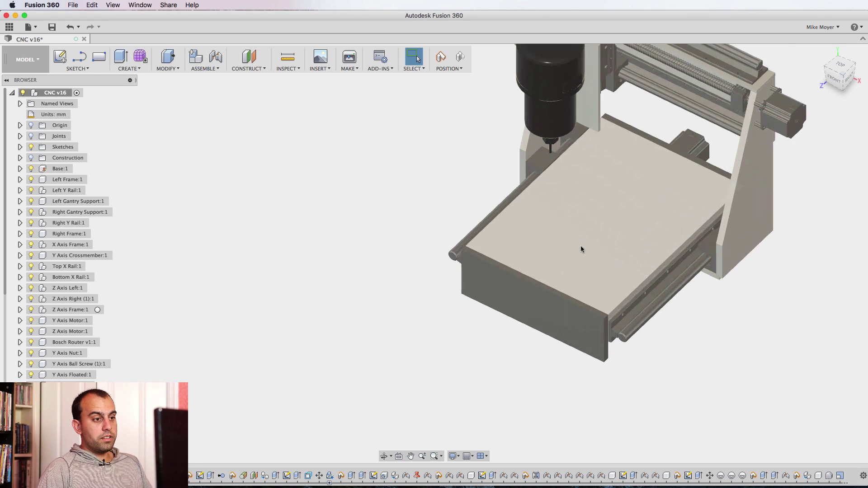
pyautogui.keyDown('shift'); pyautogui.moveTo(605, 243); pyautogui.dragTo(575, 335, button='middle'); pyautogui.keyUp('shift')
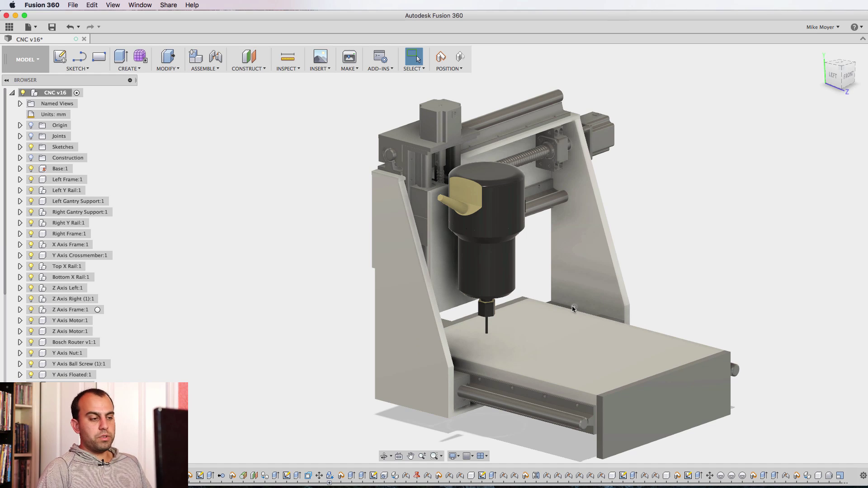
# Step: Slide the Z axis carriage along the gantry and the bed along its rails to check the machine's range of motion
pyautogui.moveTo(487, 316); pyautogui.dragTo(503, 326)
pyautogui.keyDown('shift'); pyautogui.moveTo(504, 326); pyautogui.dragTo(618, 243, button='middle'); pyautogui.keyUp('shift')
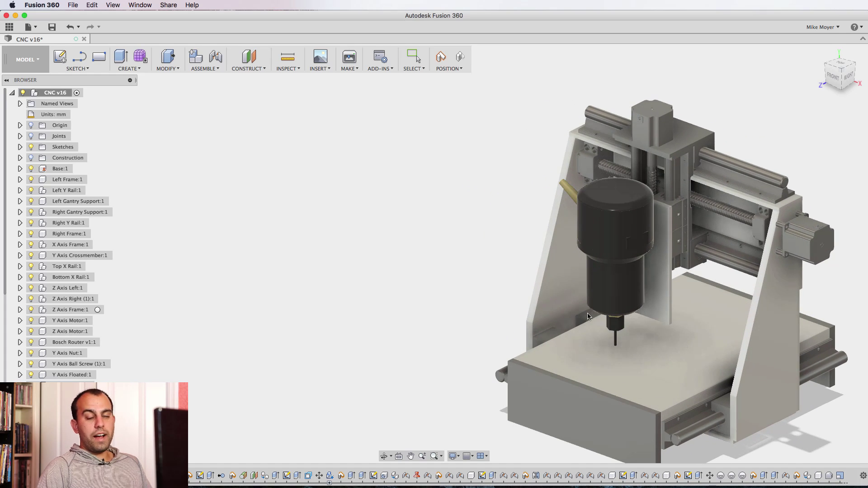
pyautogui.scroll(3, 601, 311)
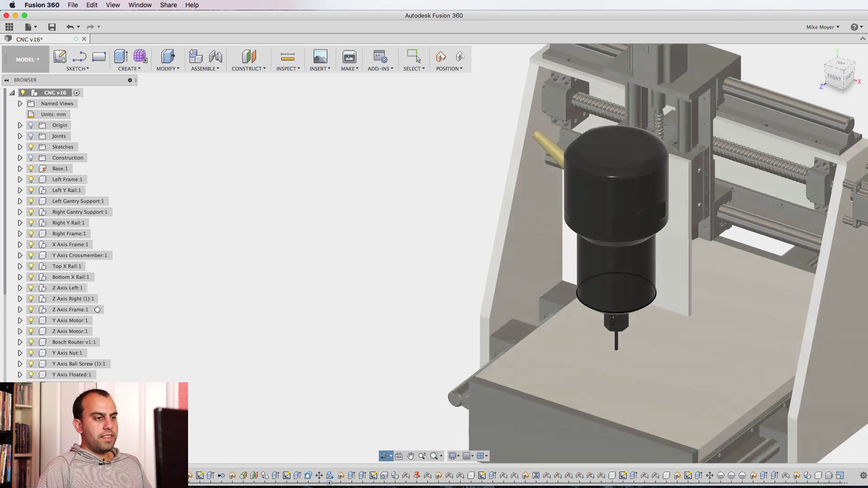
pyautogui.keyDown('shift'); pyautogui.moveTo(613, 317); pyautogui.dragTo(678, 304, button='middle'); pyautogui.keyUp('shift')
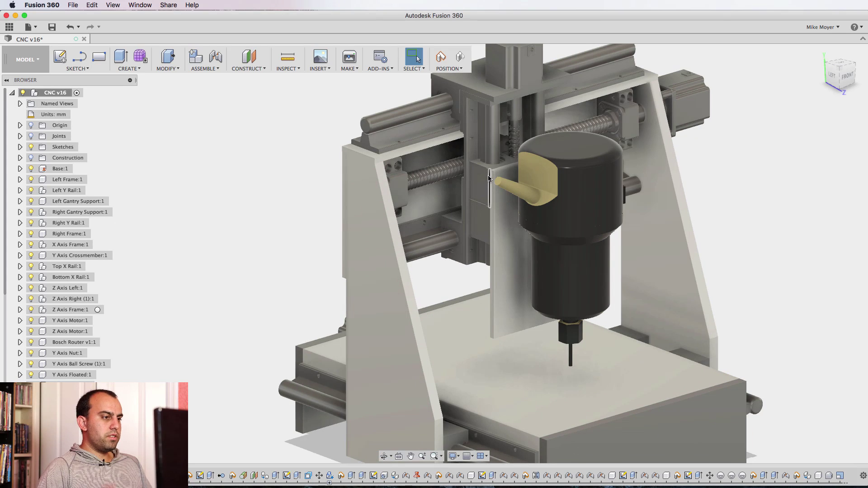
pyautogui.keyDown('shift'); pyautogui.moveTo(677, 237); pyautogui.dragTo(509, 294, button='middle'); pyautogui.keyUp('shift')
pyautogui.moveTo(509, 294); pyautogui.dragTo(140, 288)
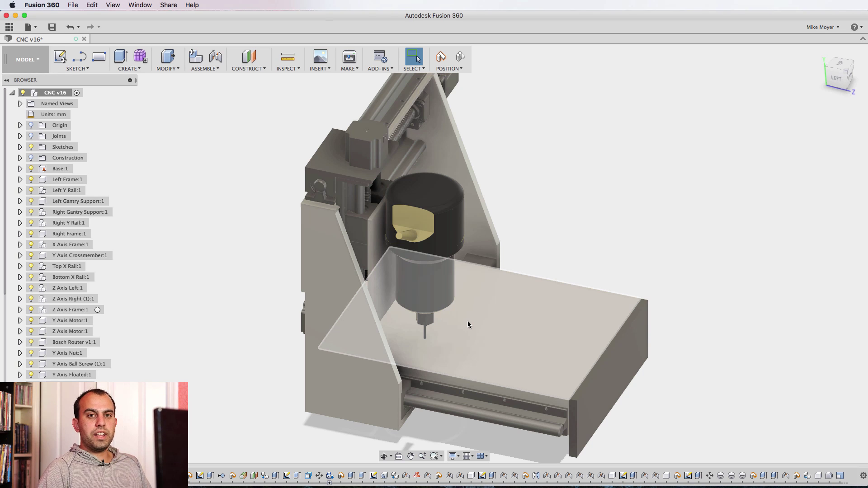
# Step: Examine the gantry and Z axis assembly up close, with the carriage placed at different positions along the X rails
pyautogui.scroll(3, 527, 332)
pyautogui.keyDown('shift'); pyautogui.moveTo(503, 338); pyautogui.dragTo(493, 457, button='middle'); pyautogui.keyUp('shift')
pyautogui.scroll(-3, 429, 343)
pyautogui.scroll(-1, 492, 370)
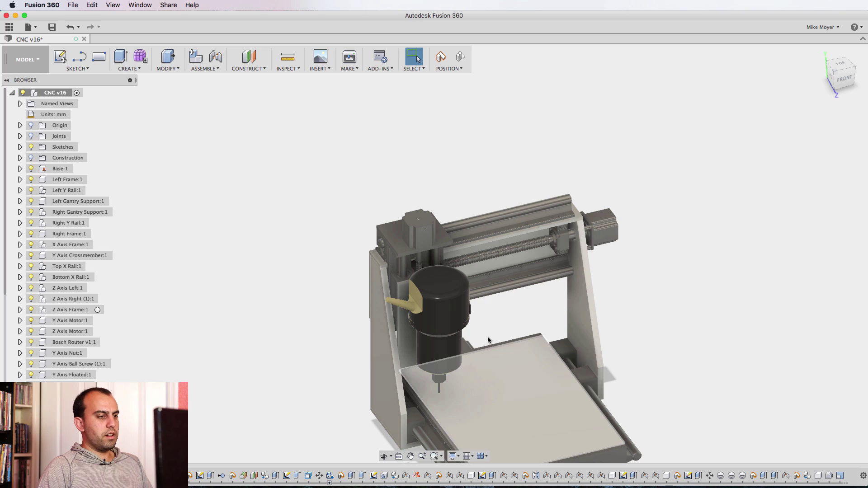
pyautogui.scroll(5, 488, 327)
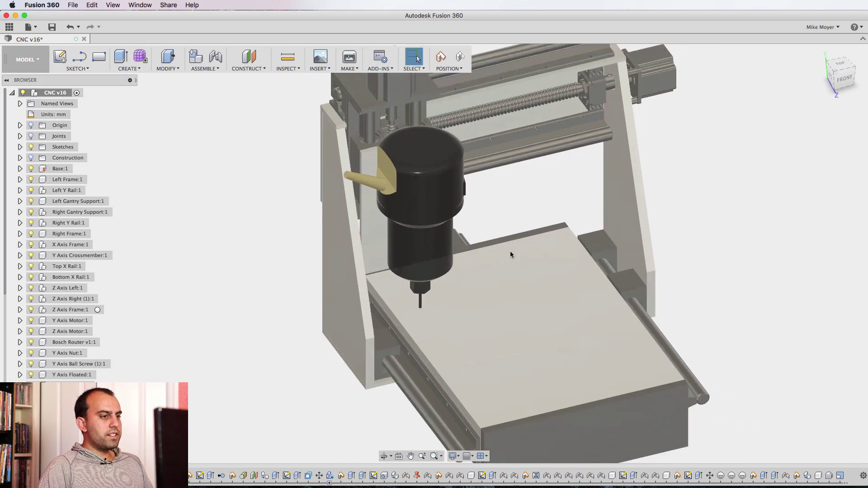
pyautogui.keyDown('shift'); pyautogui.moveTo(511, 255); pyautogui.dragTo(471, 192, button='middle'); pyautogui.keyUp('shift')
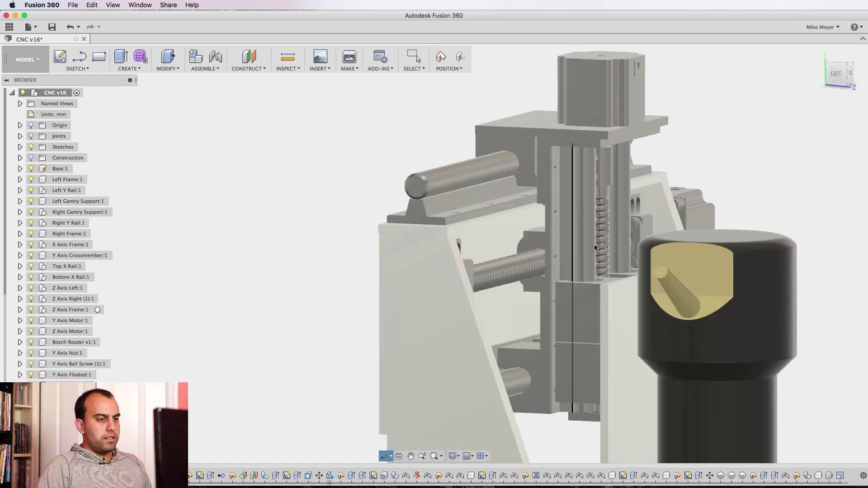
pyautogui.scroll(-6, 695, 164)
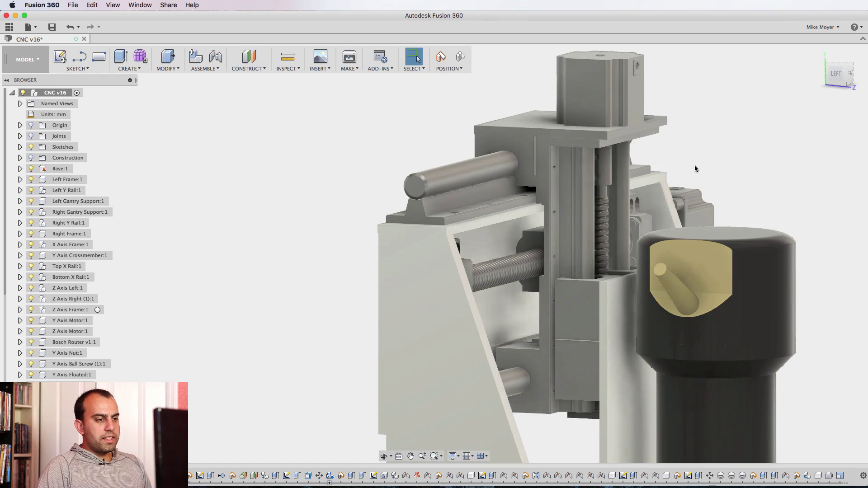
pyautogui.keyDown('shift'); pyautogui.moveTo(634, 309); pyautogui.dragTo(408, 230, button='middle'); pyautogui.keyUp('shift')
pyautogui.scroll(2, 483, 177)
pyautogui.scroll(-2, 483, 177)
pyautogui.scroll(-1, 483, 196)
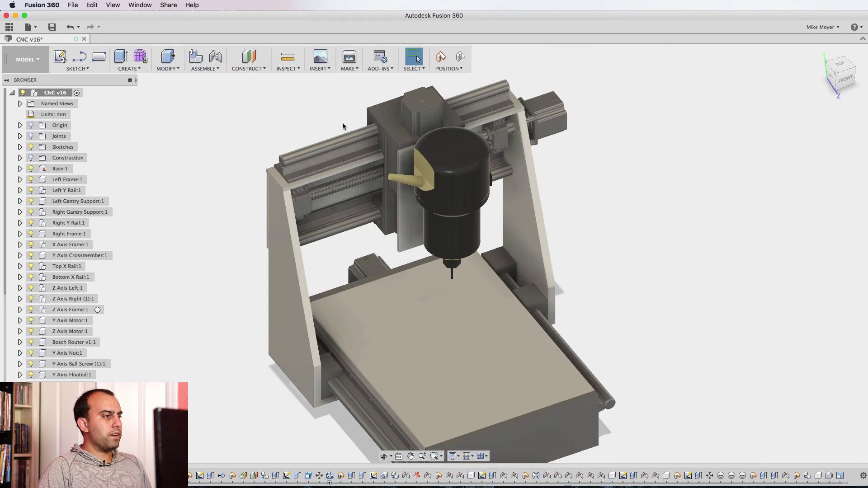
# Step: Start inserting a McMaster-Carr component and search the catalogue for "linear bearing", choosing ball bearing carriages
pyautogui.click(320, 66)
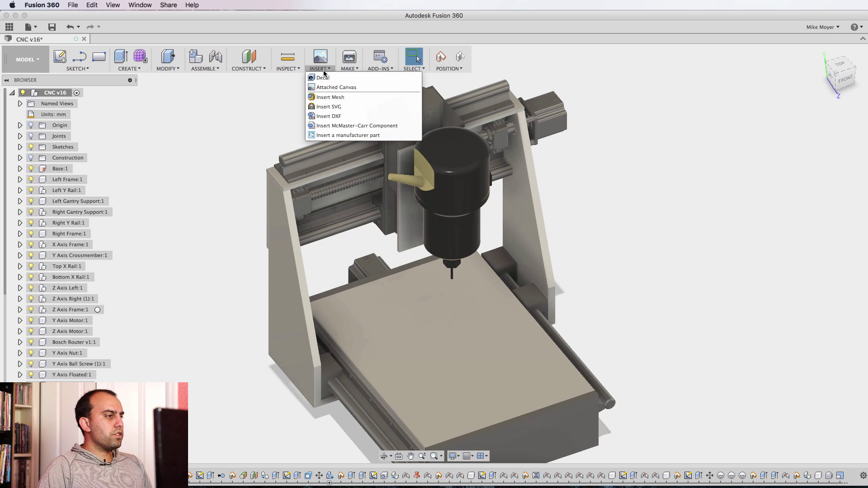
pyautogui.click(367, 125)
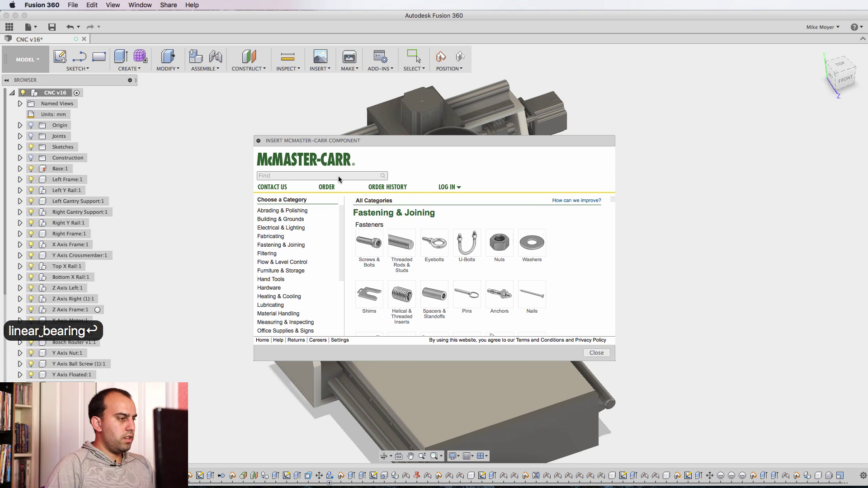
pyautogui.click(458, 263)
pyautogui.click(409, 239)
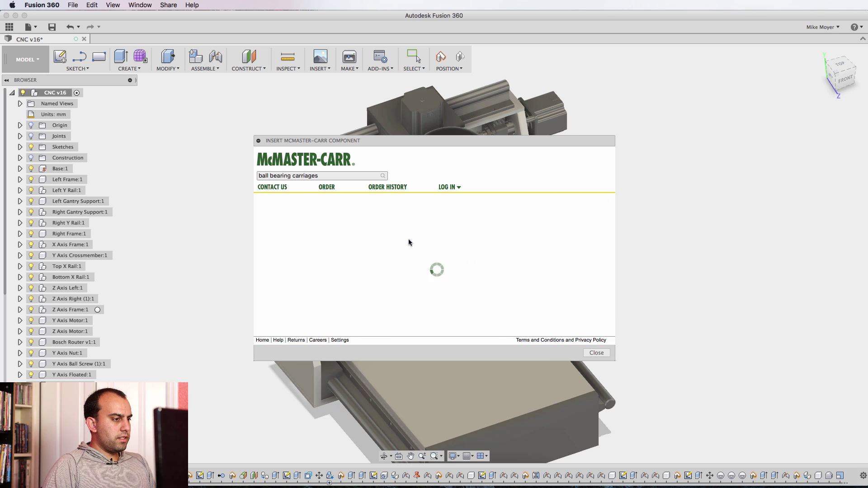
# Step: Choose a ball-bearing carriage type and open the entry for the threaded-hole steel carriage for 15 mm rail width
pyautogui.click(409, 261)
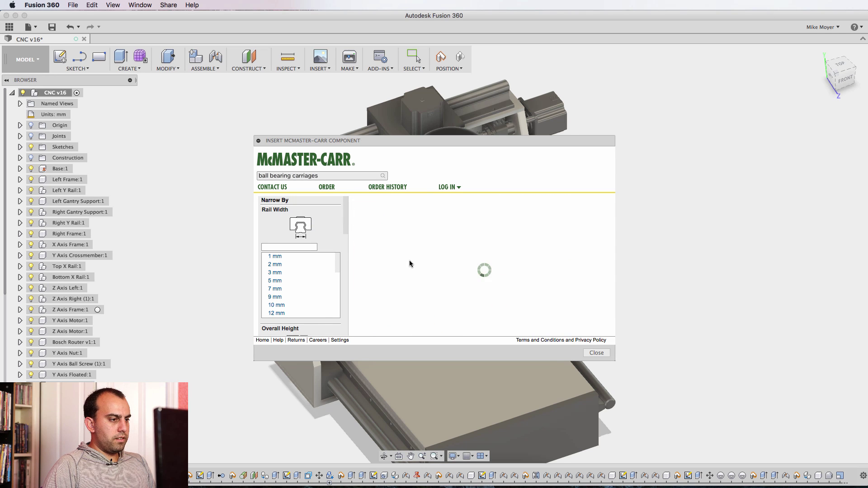
pyautogui.scroll(-10, 464, 259)
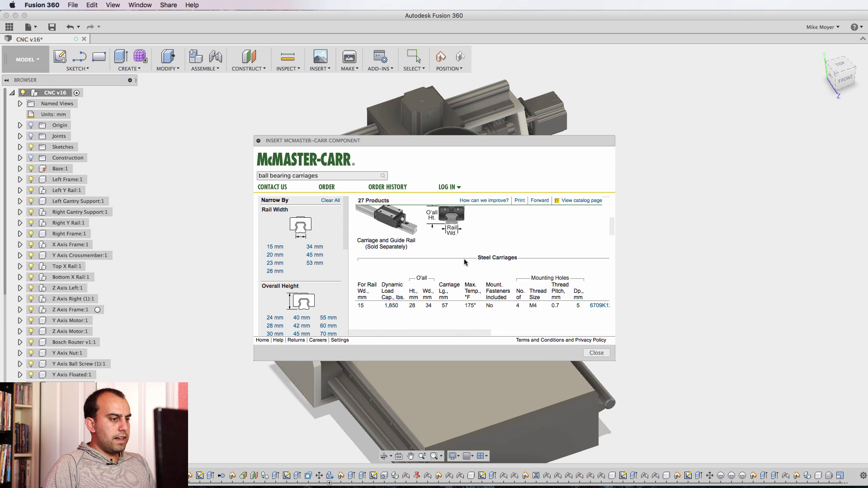
pyautogui.click(602, 248)
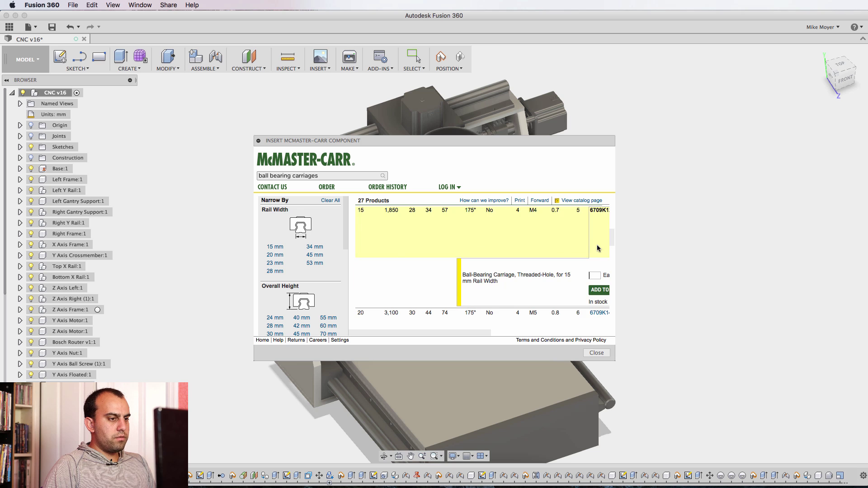
# Step: Open the details of the 6709K12 ball-bearing carriage, choose a 3-D file format and bring the part into the design
pyautogui.click(496, 266)
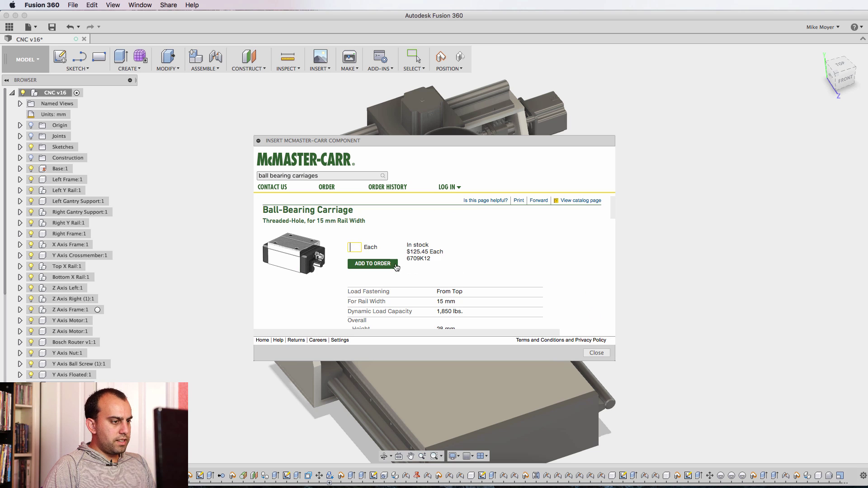
pyautogui.scroll(-10, 444, 277)
pyautogui.scroll(-5, 444, 278)
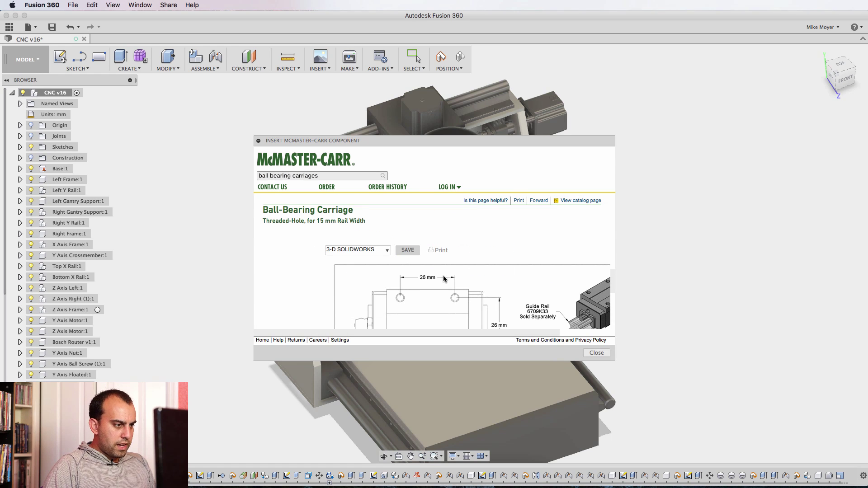
pyautogui.click(376, 257)
pyautogui.click(346, 303)
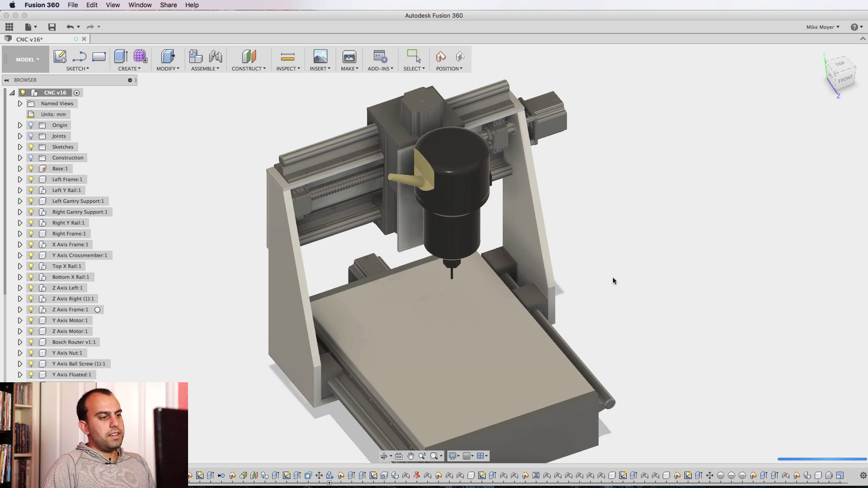
# Step: Move the inserted 6709K12 carriage from the middle of the machine to the bed's left edge and accept the placement
pyautogui.scroll(10, 469, 328)
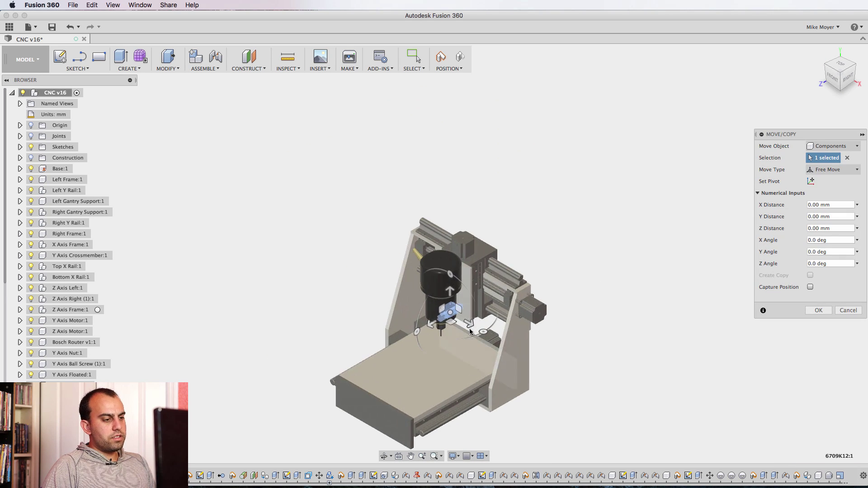
pyautogui.moveTo(419, 311); pyautogui.dragTo(322, 355)
pyautogui.press('Return')
# Step: Examine the inserted bearing carriage beside the left Y rail up close and from several angles, including its mounting holes
pyautogui.scroll(3, 591, 363)
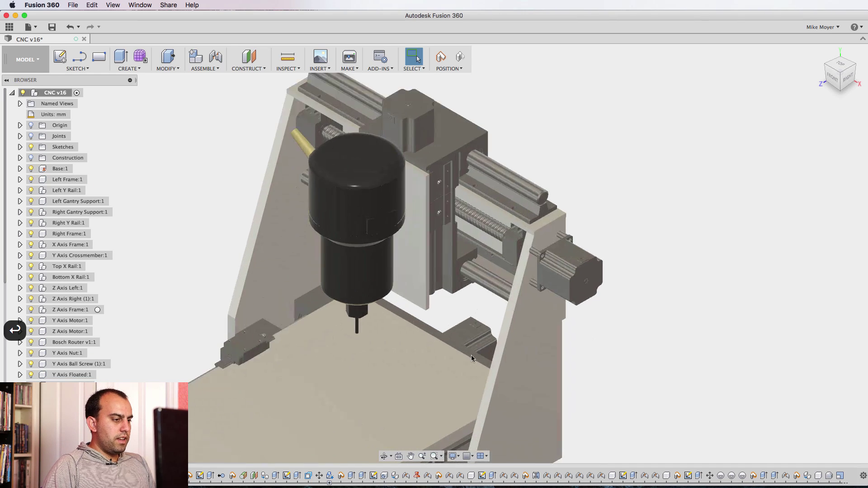
pyautogui.keyDown('shift'); pyautogui.moveTo(471, 354); pyautogui.dragTo(193, 372, button='middle'); pyautogui.keyUp('shift')
pyautogui.scroll(-5, 271, 344)
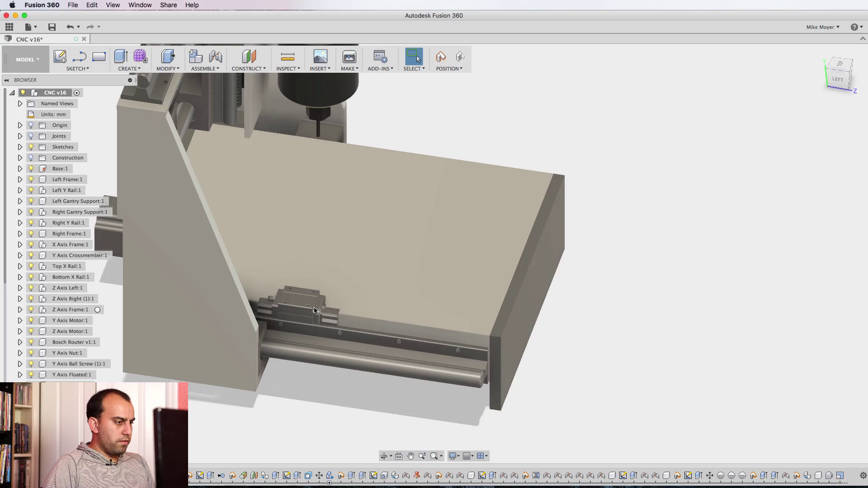
pyautogui.moveTo(303, 331)
pyautogui.keyDown('shift'); pyautogui.mouseDown(button='middle')
pyautogui.moveTo(266, 304)
pyautogui.moveTo(291, 339)
pyautogui.moveTo(313, 317)
pyautogui.mouseUp(button='middle'); pyautogui.keyUp('shift')
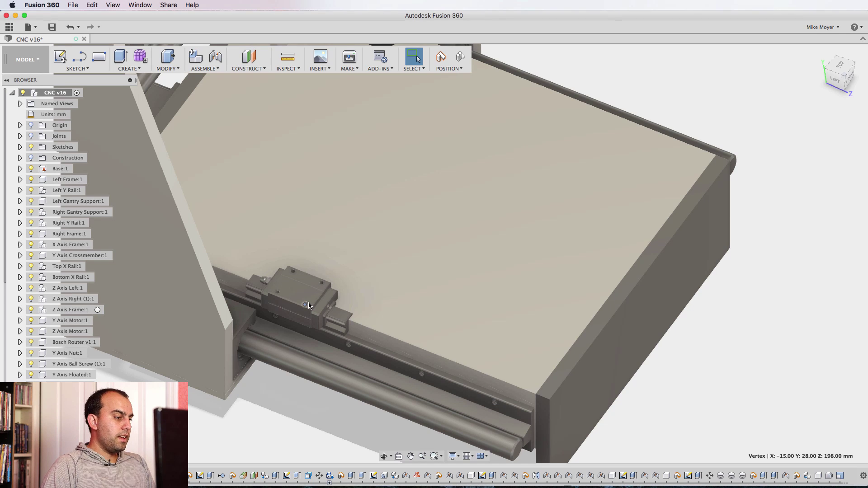
pyautogui.scroll(-3, 333, 332)
pyautogui.keyDown('shift'); pyautogui.moveTo(334, 333); pyautogui.dragTo(316, 317, button='middle'); pyautogui.keyUp('shift')
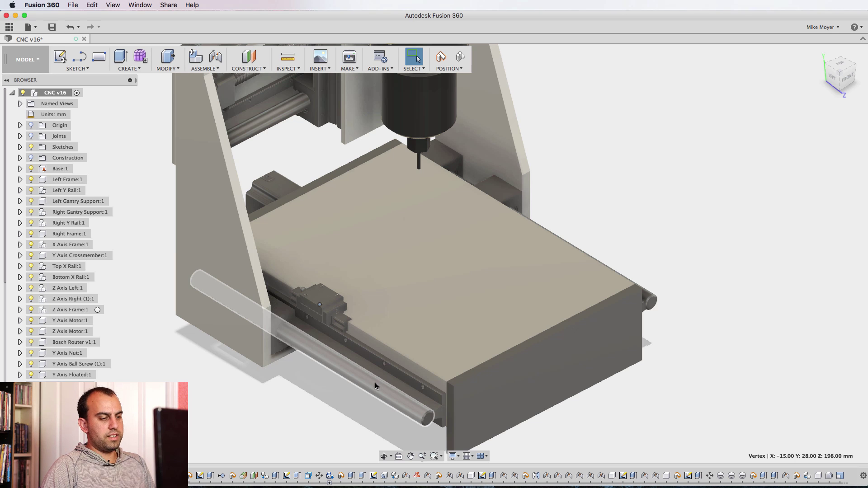
pyautogui.scroll(-3, 375, 382)
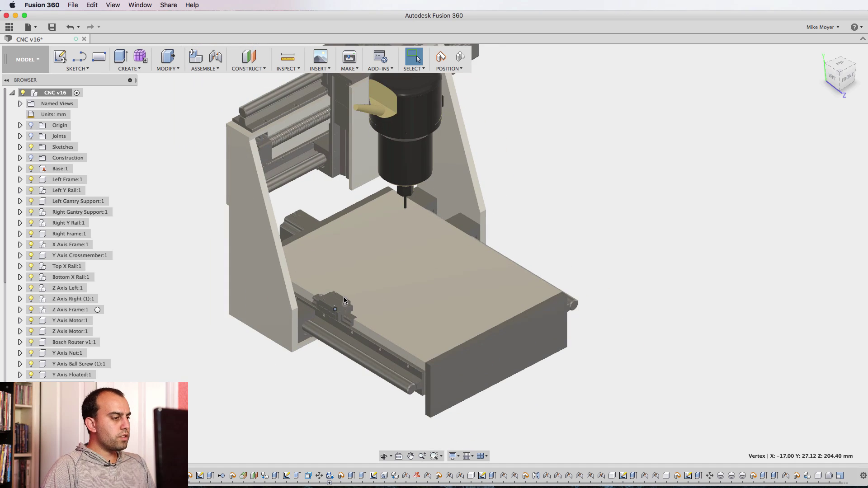
pyautogui.scroll(5, 349, 320)
pyautogui.keyDown('shift'); pyautogui.moveTo(349, 320); pyautogui.dragTo(437, 328, button='middle'); pyautogui.keyUp('shift')
pyautogui.scroll(-3, 411, 327)
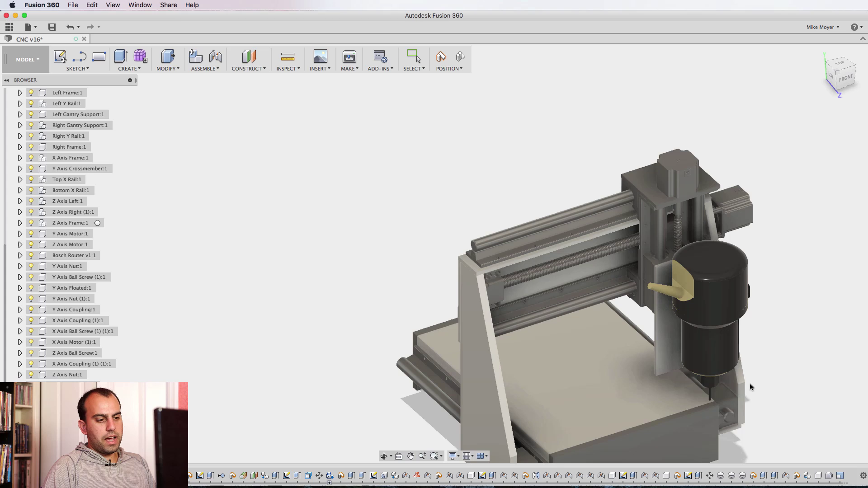
# Step: Slide the Z axis carriage to the left end of the gantry and raise the router above the bed
pyautogui.keyDown('shift'); pyautogui.moveTo(750, 384); pyautogui.dragTo(523, 224, button='middle'); pyautogui.keyUp('shift')
pyautogui.moveTo(524, 221); pyautogui.dragTo(311, 261)
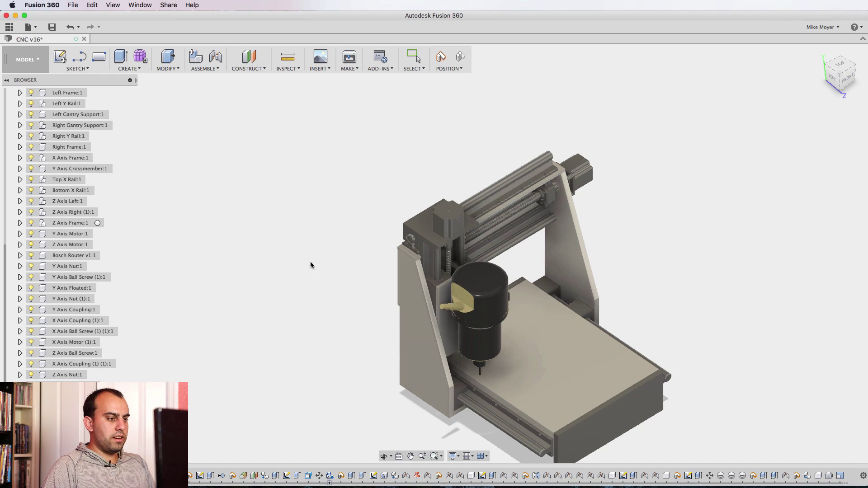
pyautogui.moveTo(437, 296); pyautogui.dragTo(393, 216)
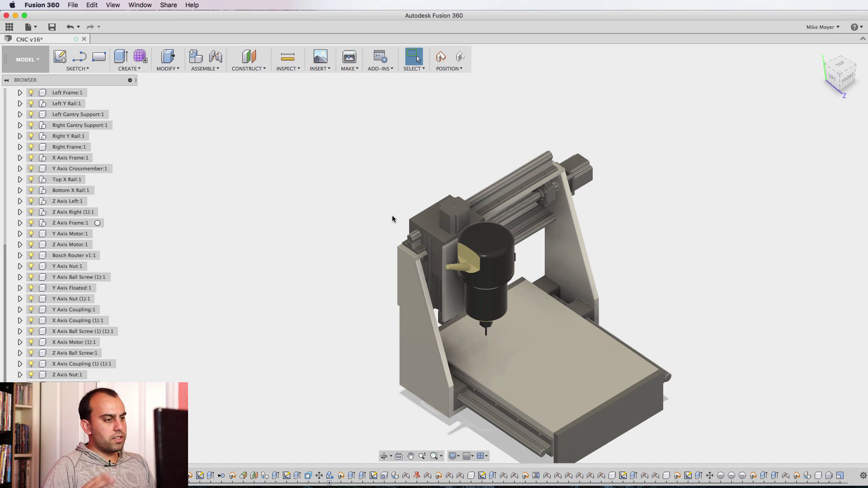
pyautogui.moveTo(461, 254); pyautogui.dragTo(391, 226)
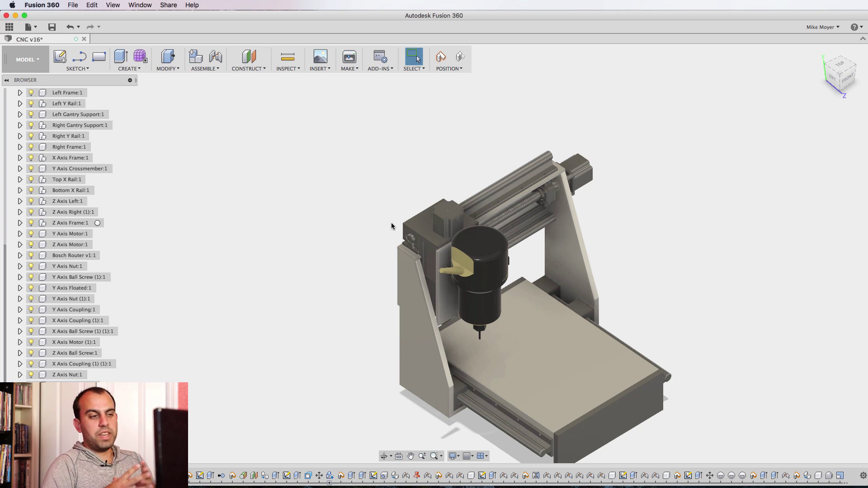
# Step: Check the machine's travel by shifting the gantry and Z axis carriage, undoing the gantry shift, and returning the carriage to the left end
pyautogui.keyDown('shift'); pyautogui.moveTo(454, 254); pyautogui.dragTo(553, 222, button='middle'); pyautogui.keyUp('shift')
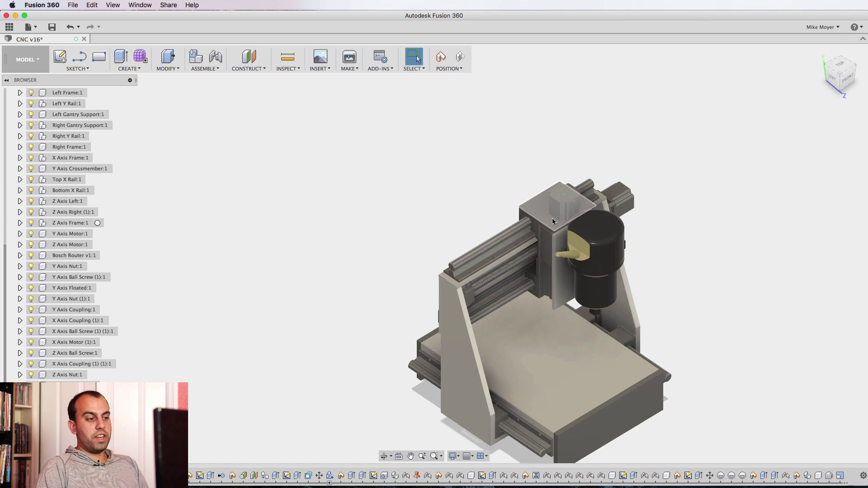
pyautogui.press('super+z')
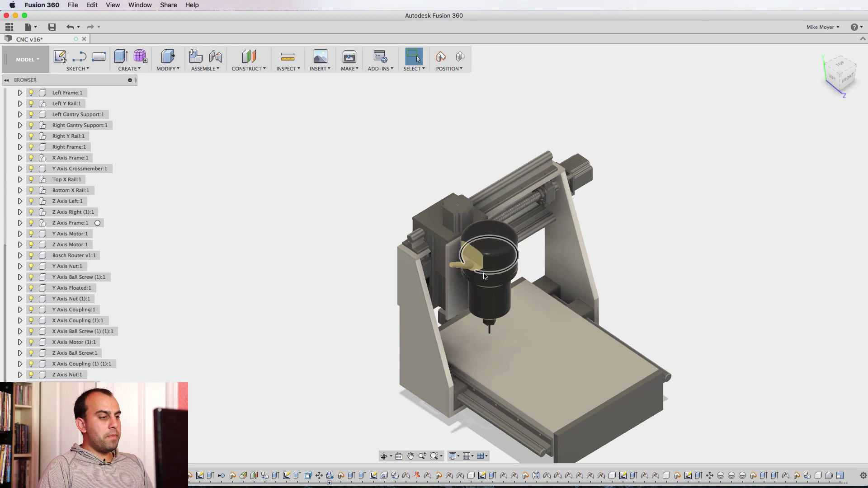
pyautogui.moveTo(484, 276); pyautogui.dragTo(467, 295)
pyautogui.keyDown('shift'); pyautogui.moveTo(471, 304); pyautogui.dragTo(536, 126, button='middle'); pyautogui.keyUp('shift')
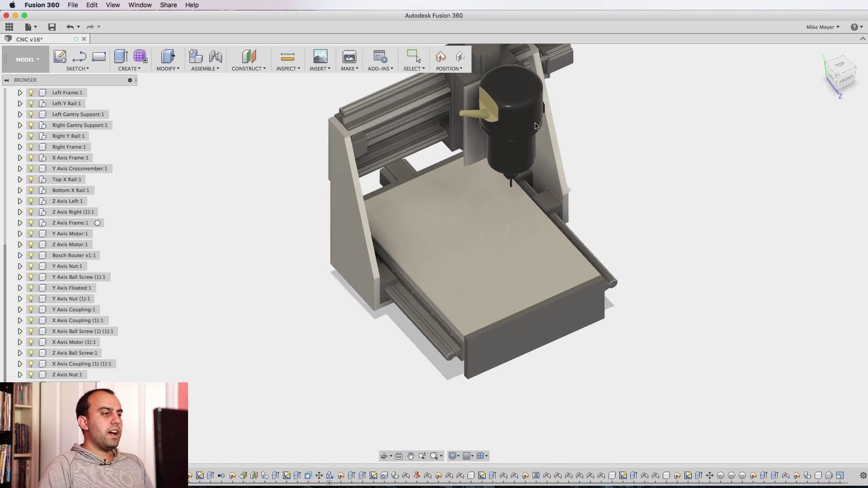
pyautogui.moveTo(536, 126); pyautogui.dragTo(123, 166)
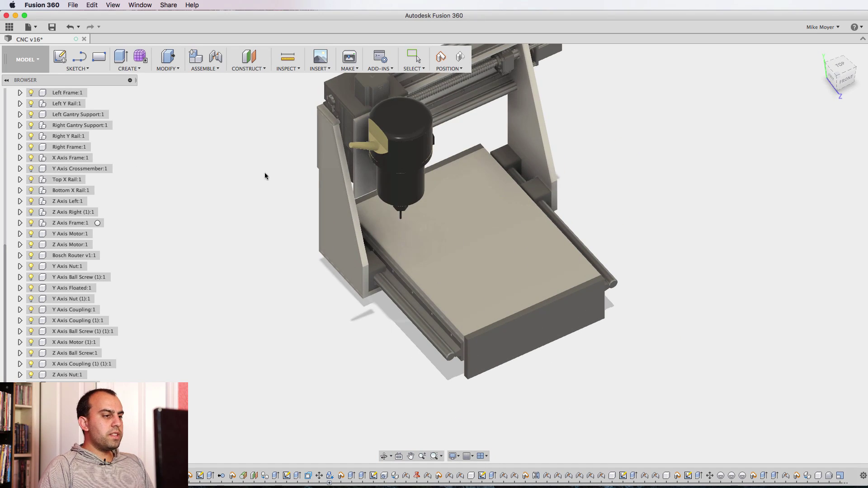
pyautogui.scroll(-3, 518, 262)
pyautogui.moveTo(518, 261); pyautogui.dragTo(593, 438, button='middle')
pyautogui.scroll(-1, 590, 431)
pyautogui.moveTo(566, 371); pyautogui.dragTo(494, 252, button='middle')
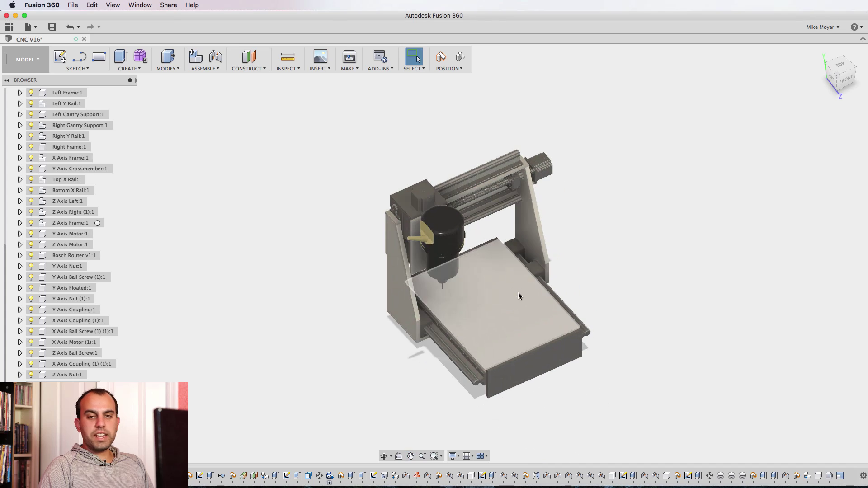